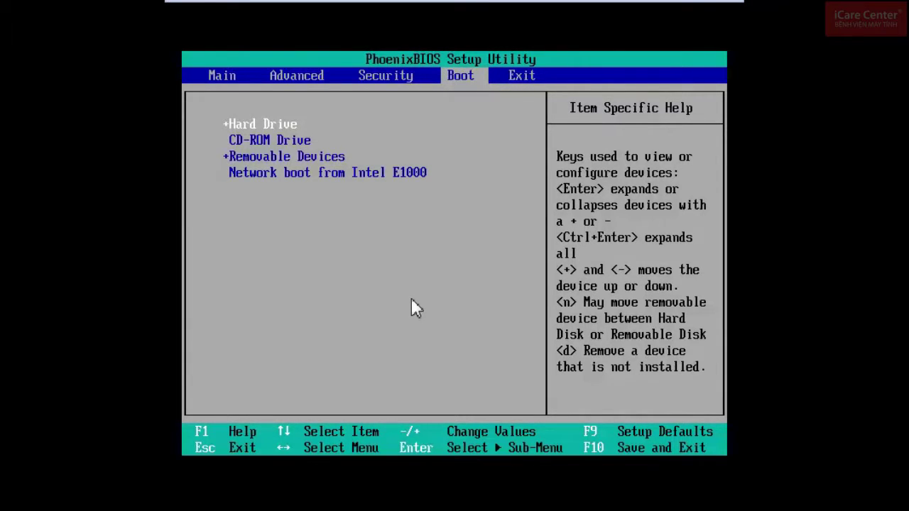
- Make the CD-ROM Drive the first boot device, ahead of the Hard Drive, and exit the BIOS with the changes saved
key(Down)
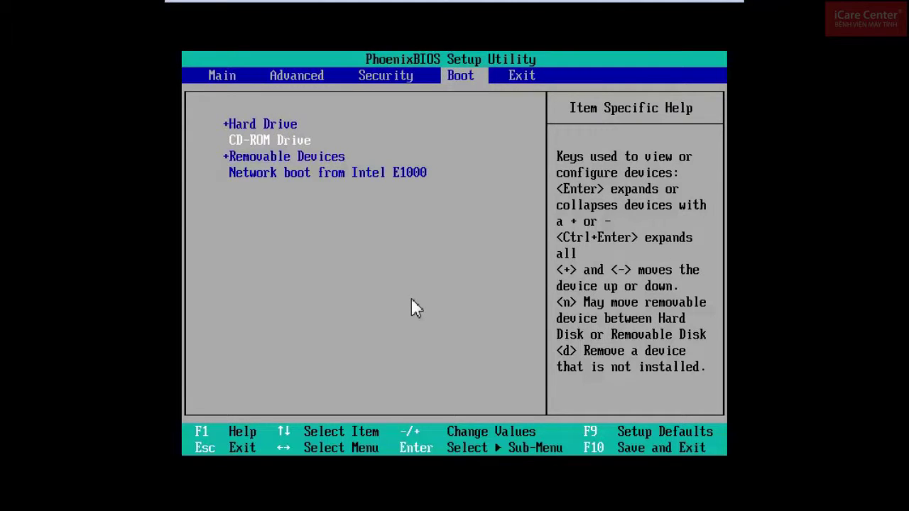
key(plus)
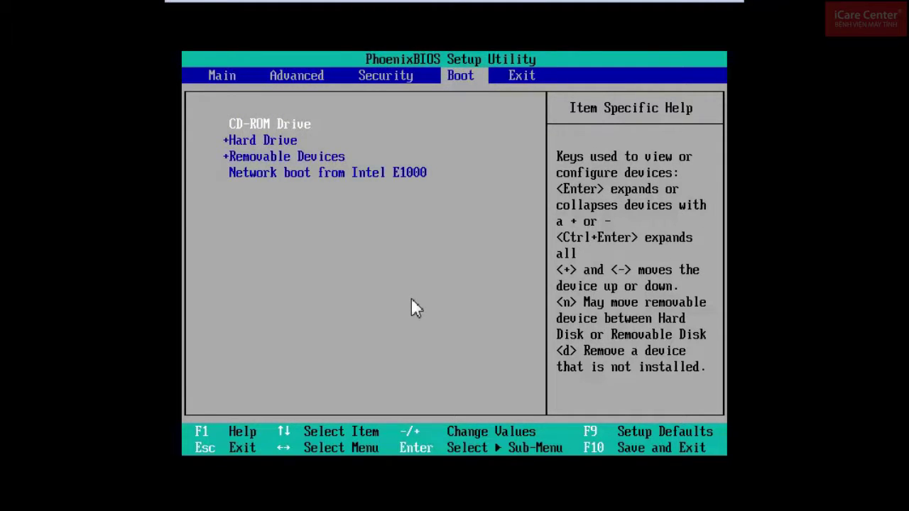
key(F10)
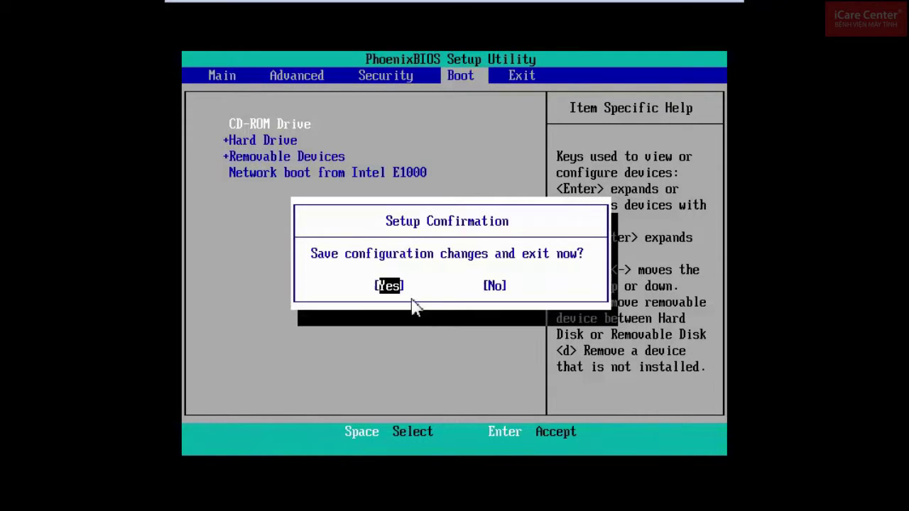
key(Return)
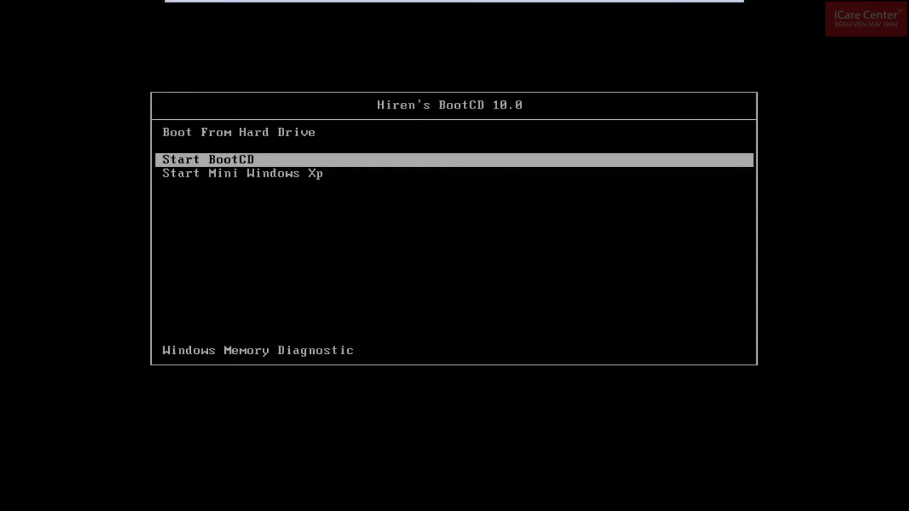
- Start the BootCD and launch Paragon Partition Manager Server 7.0.1274 from the Partition Tools
key(Return)
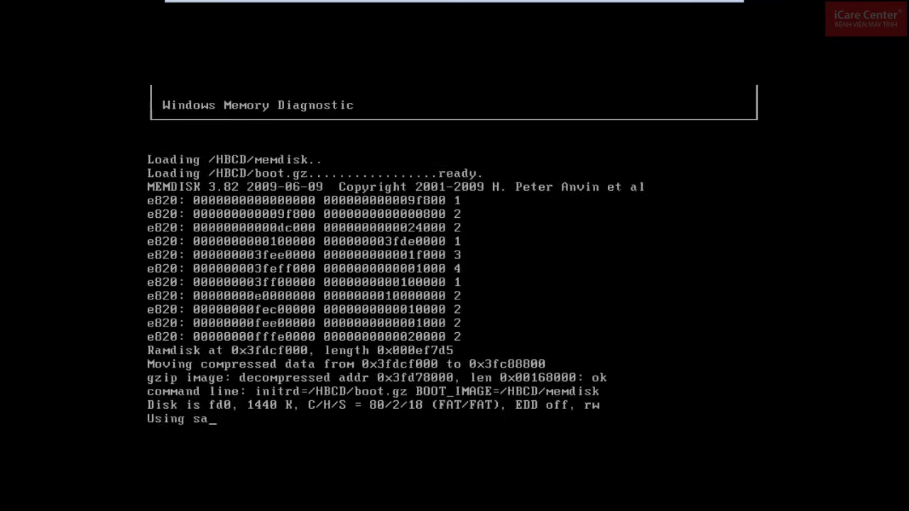
key(9)
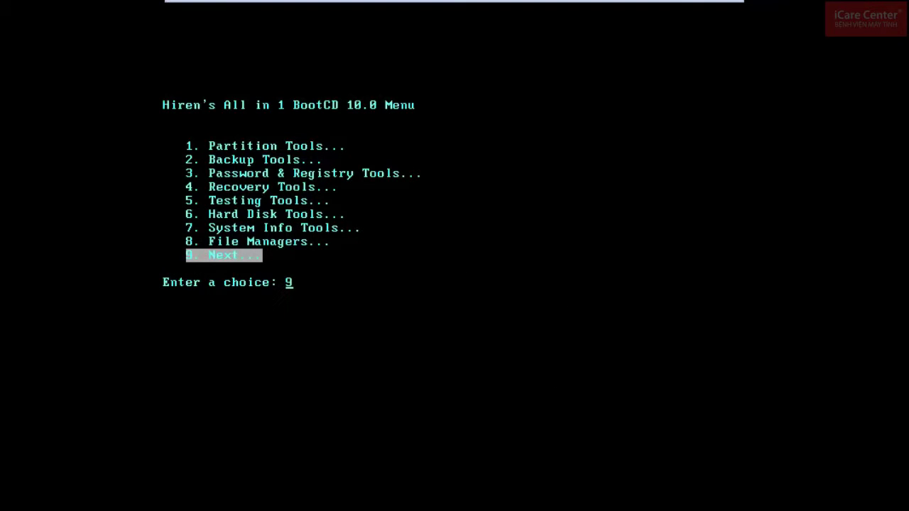
key(1)
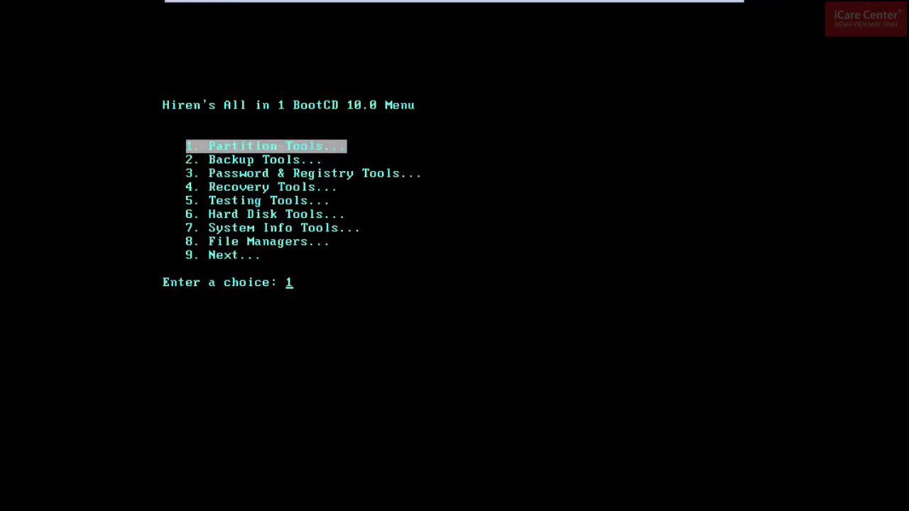
key(Return)
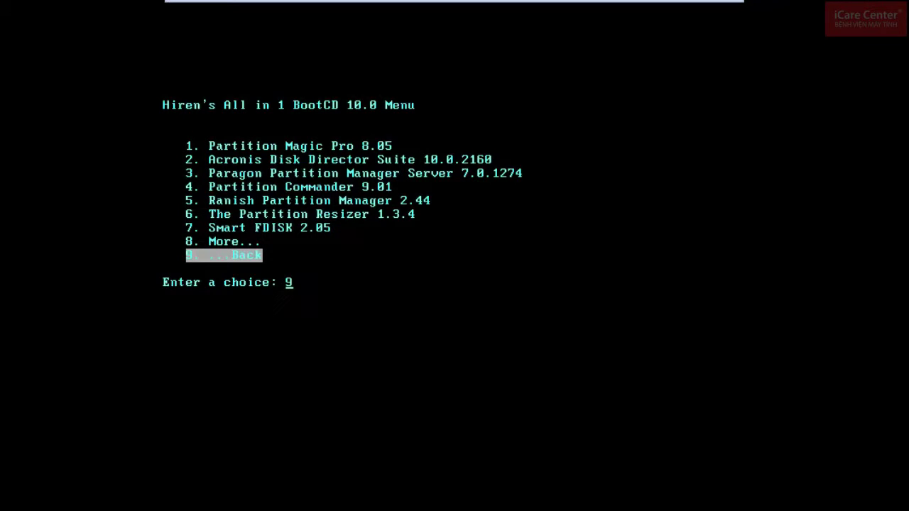
key(3)
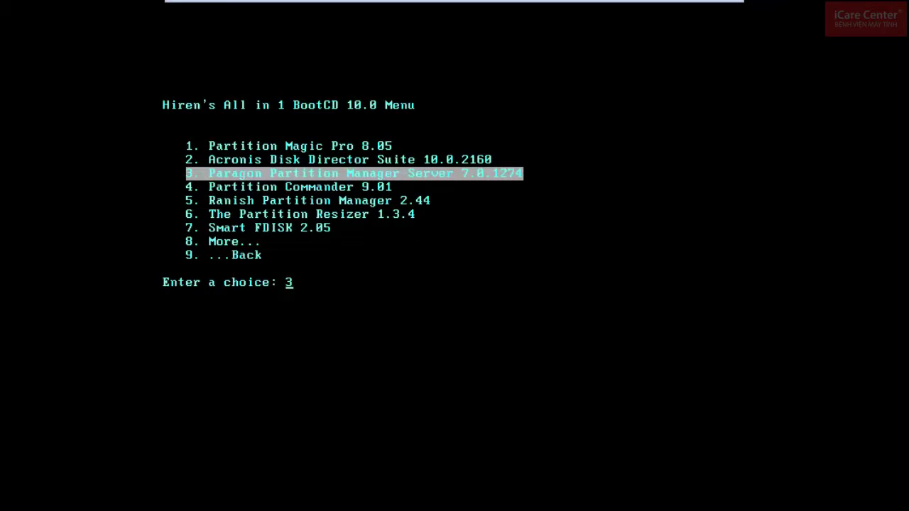
key(Return)
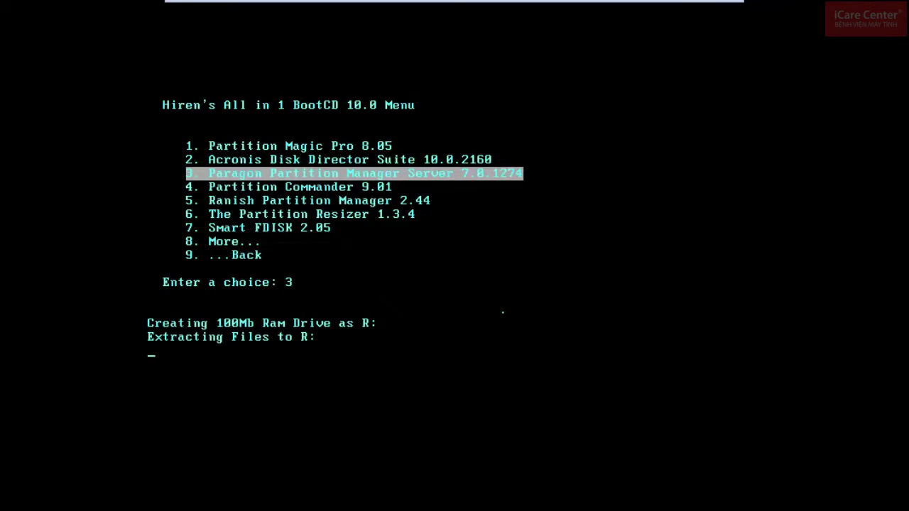
key(Return)
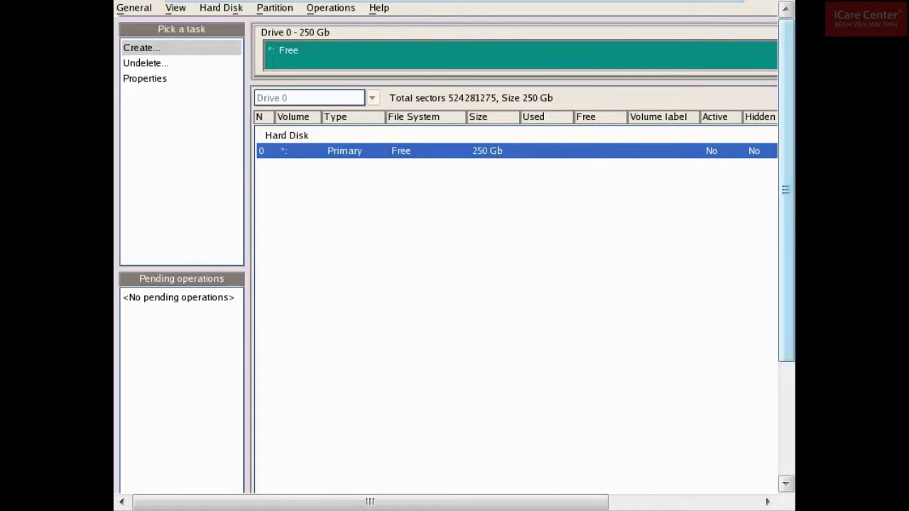
drag(788, 220, 789, 278)
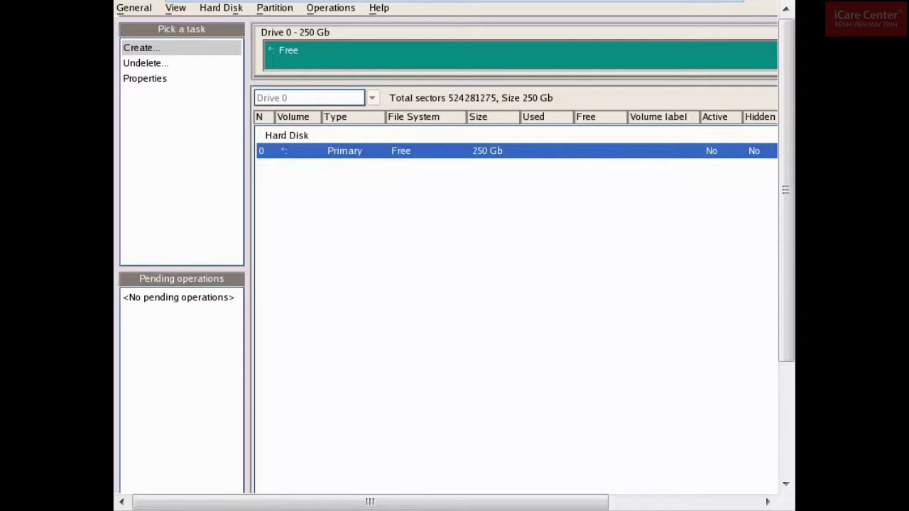
key(alt+p)
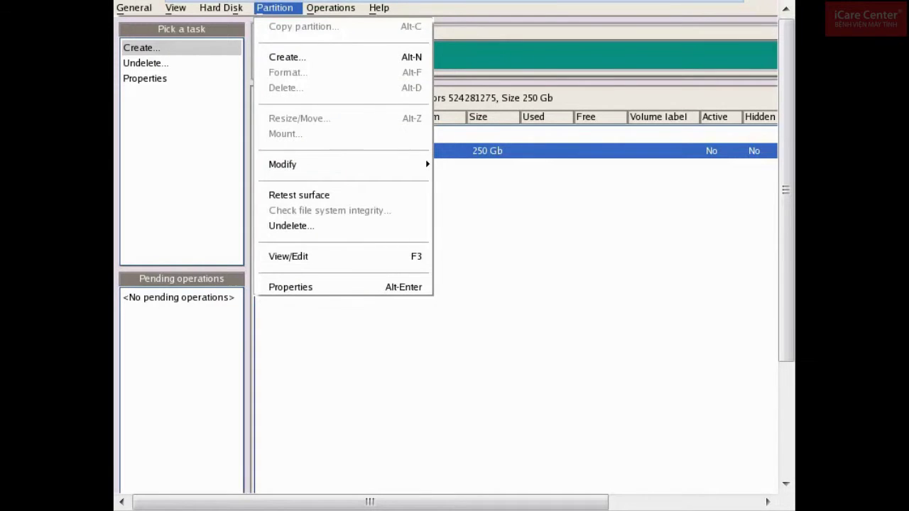
key(Escape)
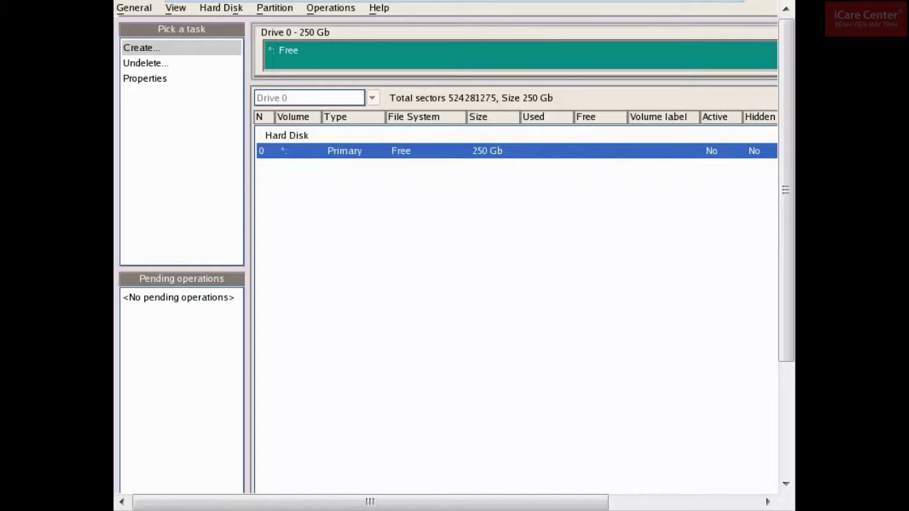
- Create a primary partition of 50000 MB in the free space of Drive 0, with formatting enabled
key(alt+p)
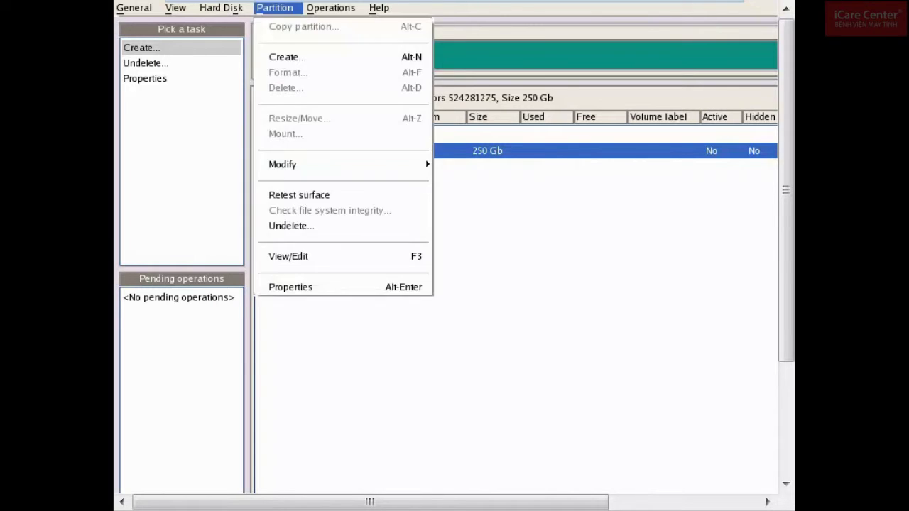
key(Down)
key(Return)
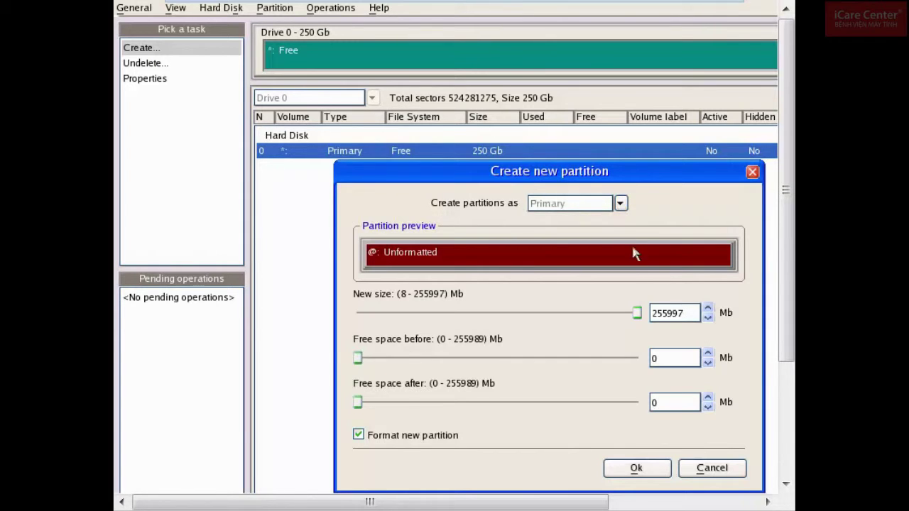
drag(688, 313, 628, 313)
text(50000)
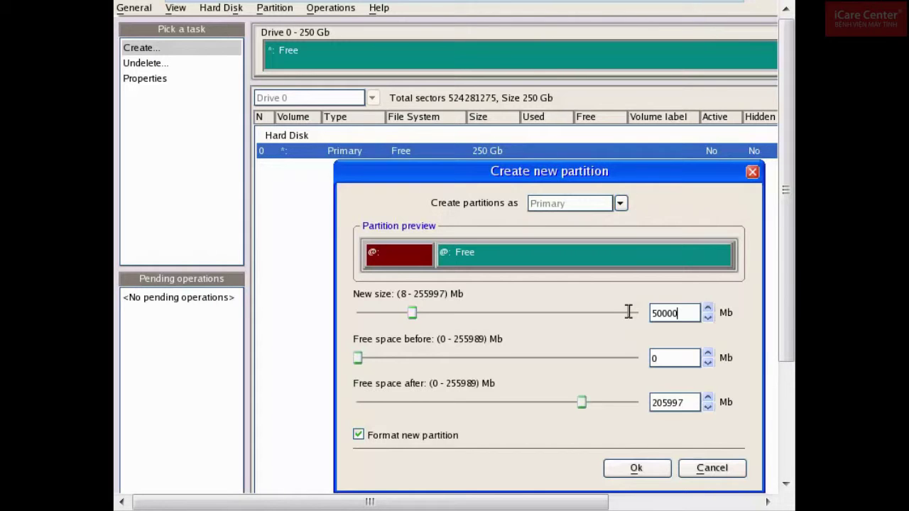
click(635, 469)
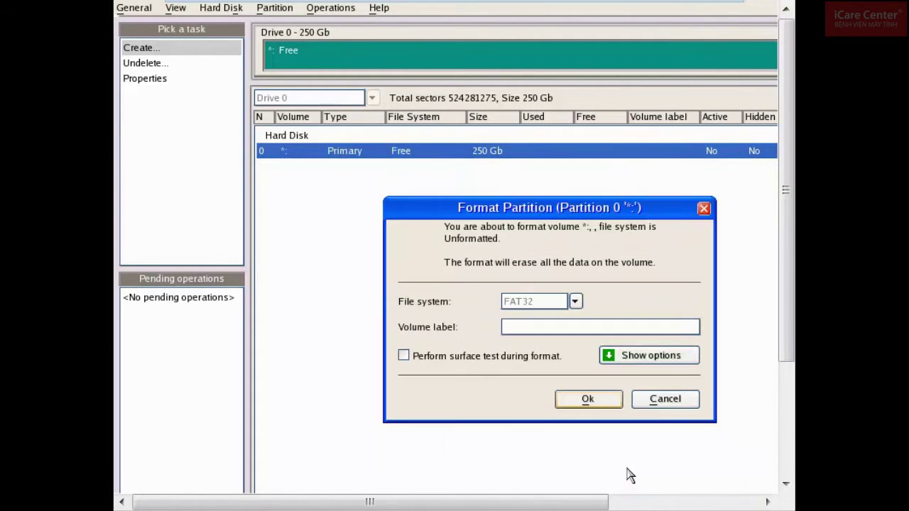
- Format the new primary partition as NTFS with the volume label "windows" and accept the NTFS compatibility question
click(575, 302)
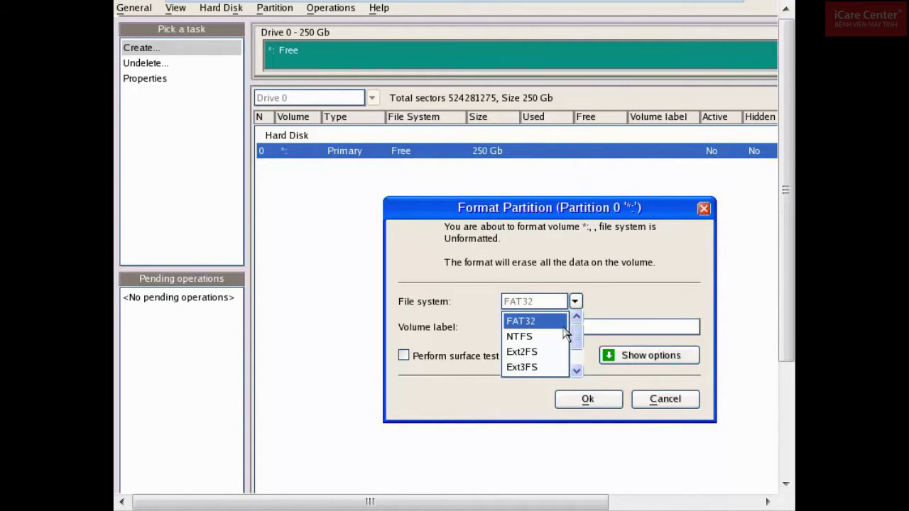
click(554, 338)
click(556, 328)
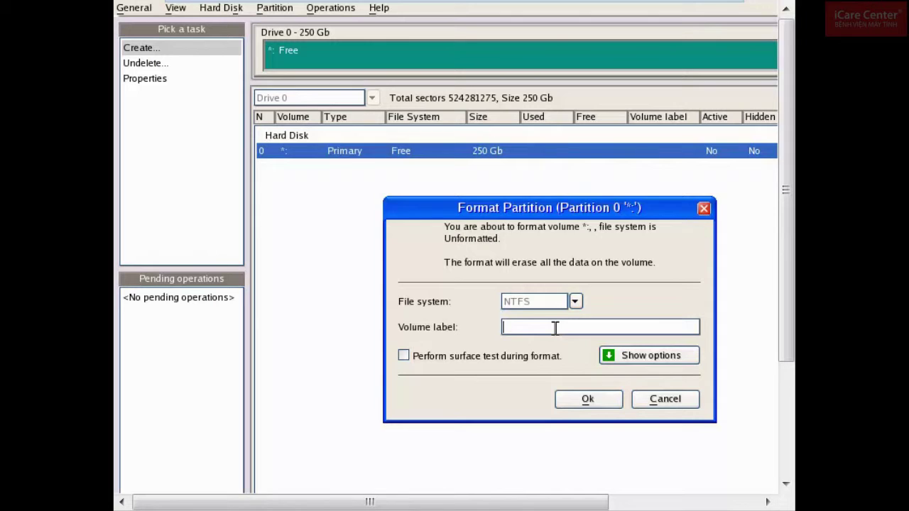
text(windows 7)
click(571, 400)
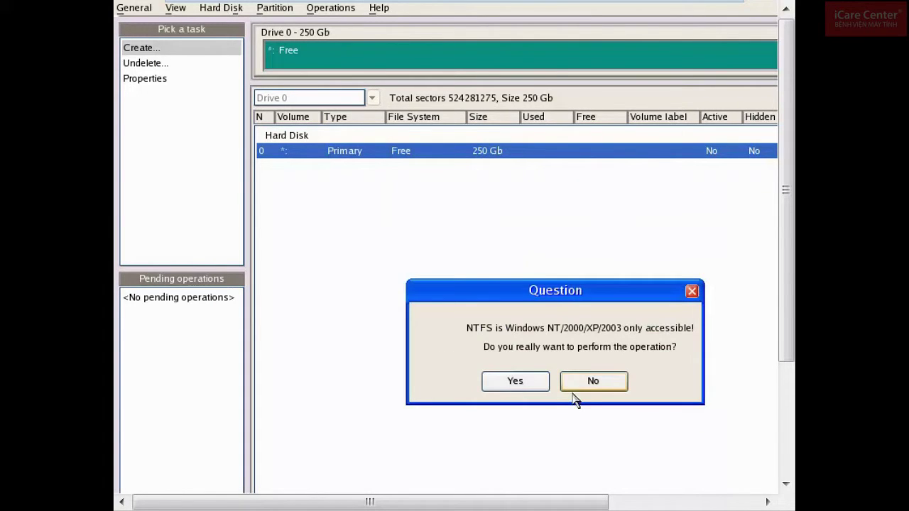
click(515, 381)
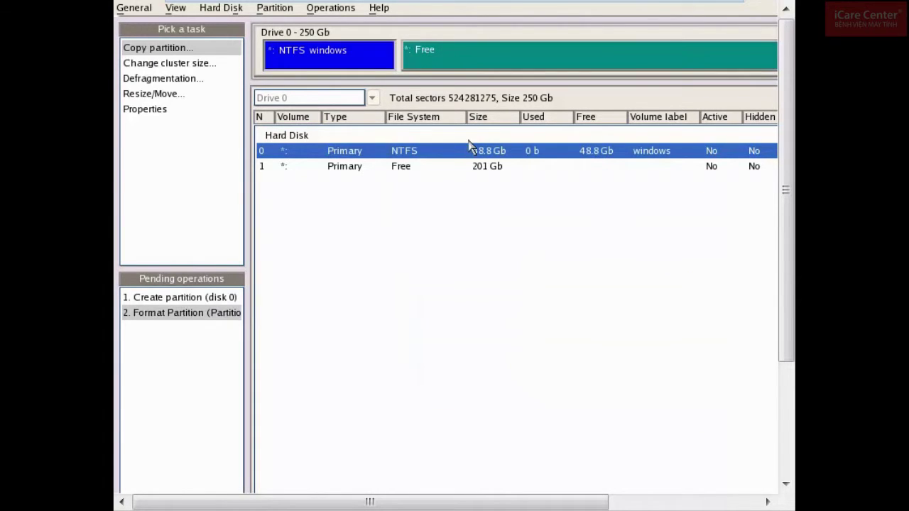
- Create an extended partition that takes up all the remaining free space on Drive 0
click(431, 175)
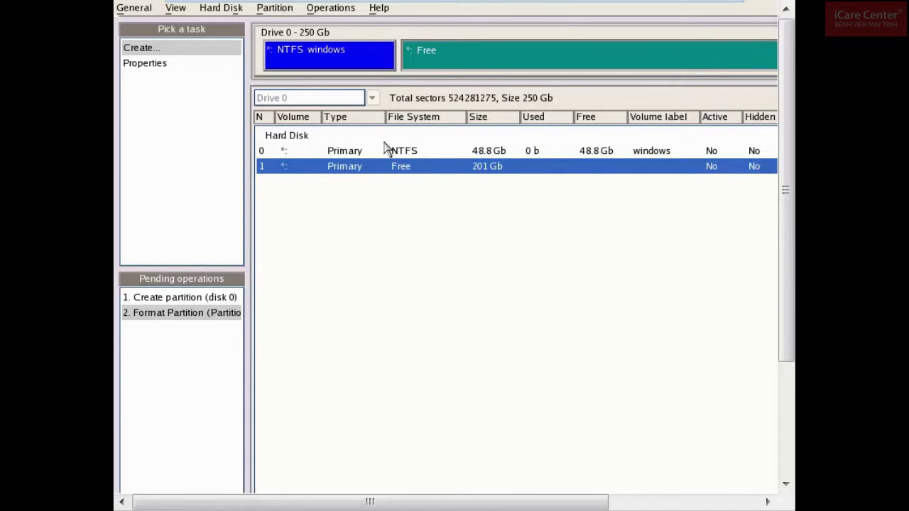
click(345, 8)
click(344, 9)
key(alt+p)
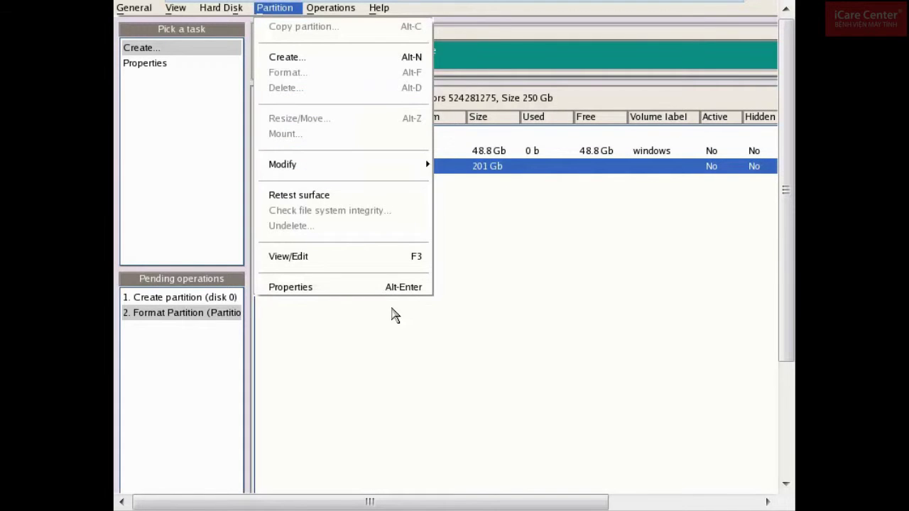
key(Down)
key(Return)
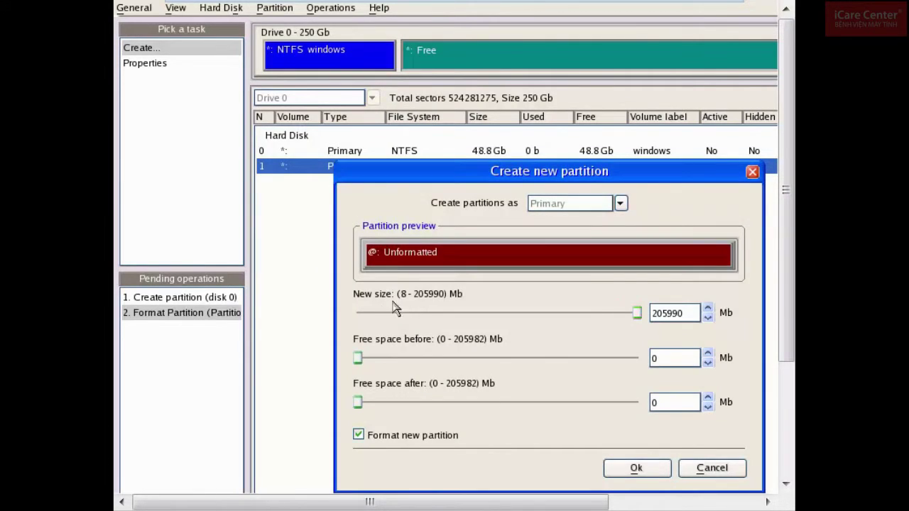
click(621, 205)
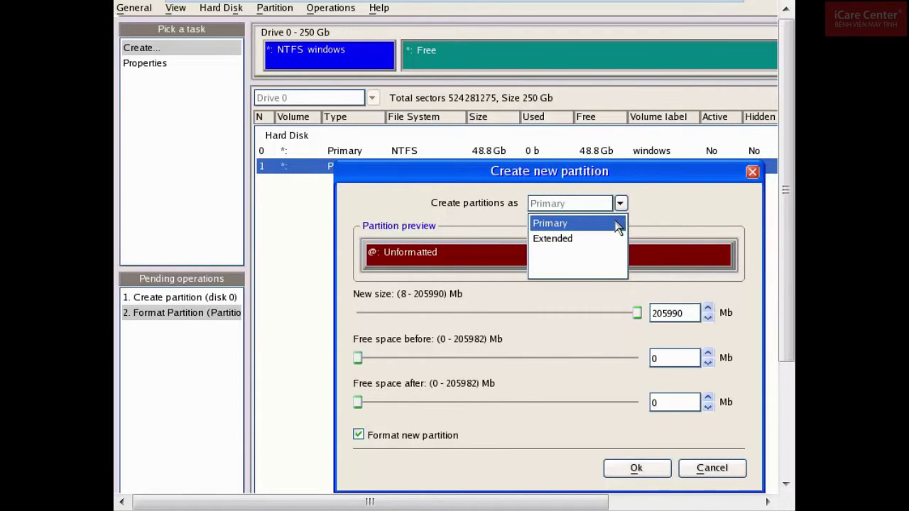
click(560, 245)
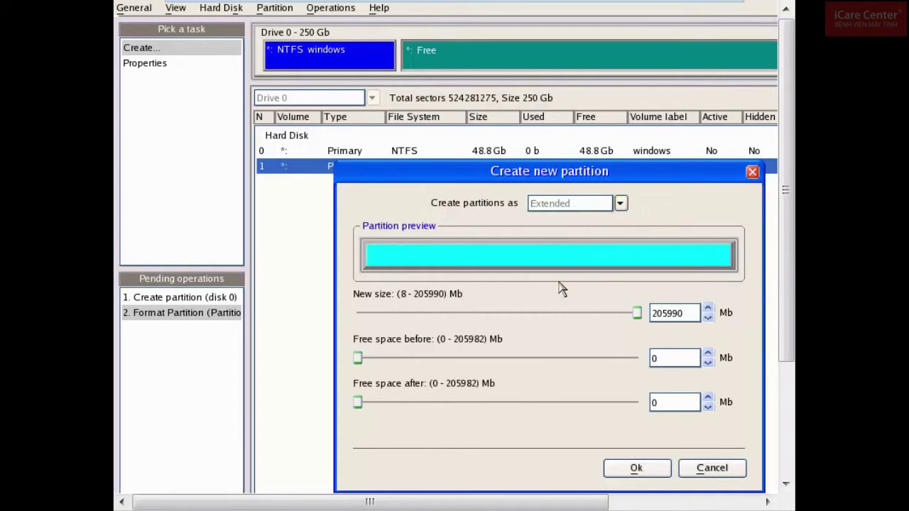
click(619, 471)
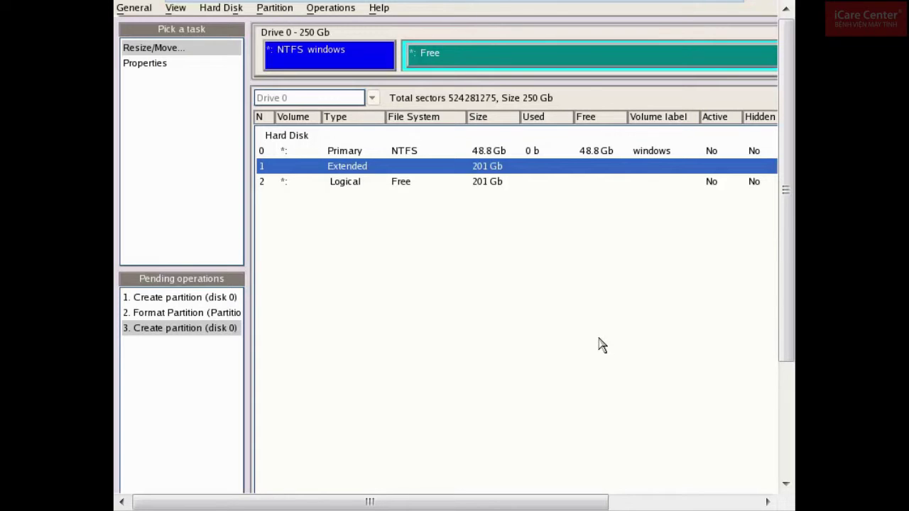
- Create a logical partition filling the whole extended partition, with formatting enabled
key(Down)
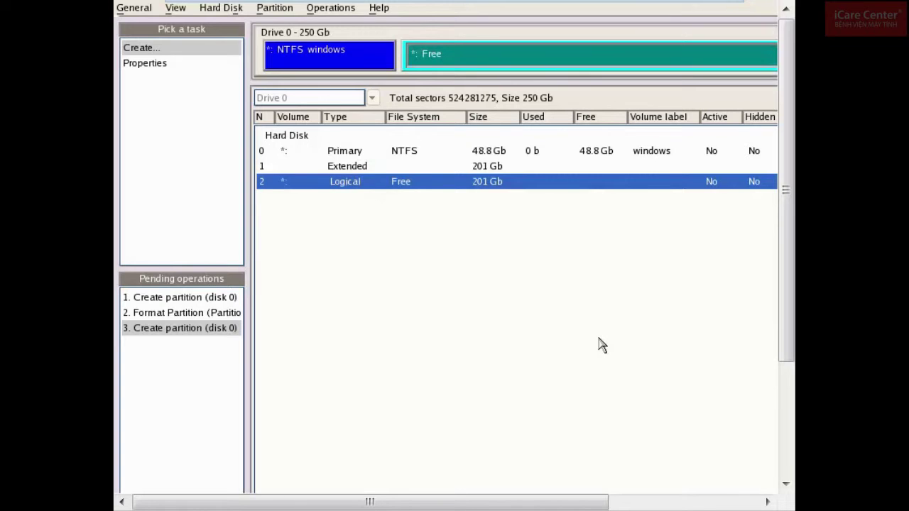
key(alt+p)
key(Down)
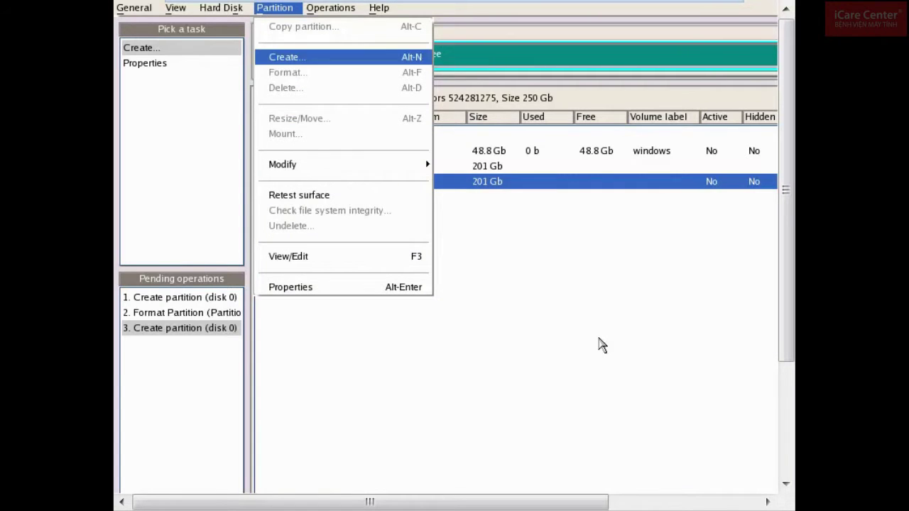
key(Return)
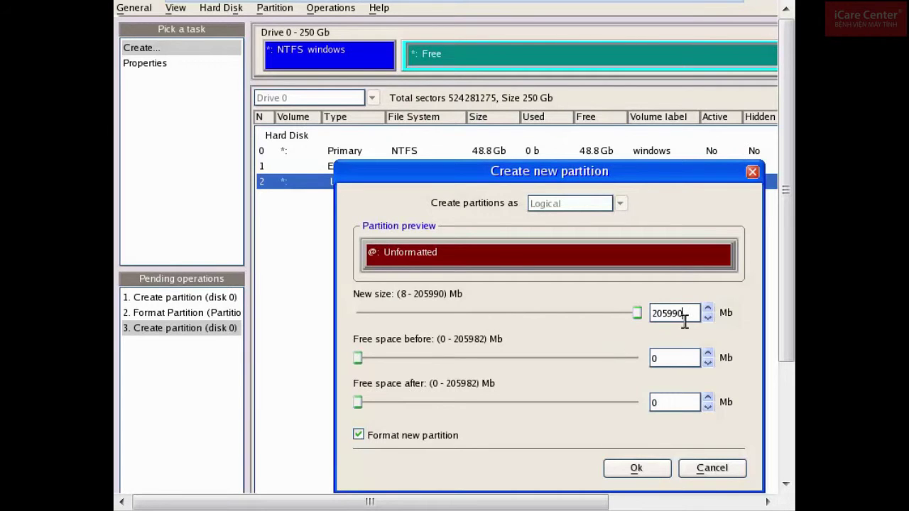
click(642, 470)
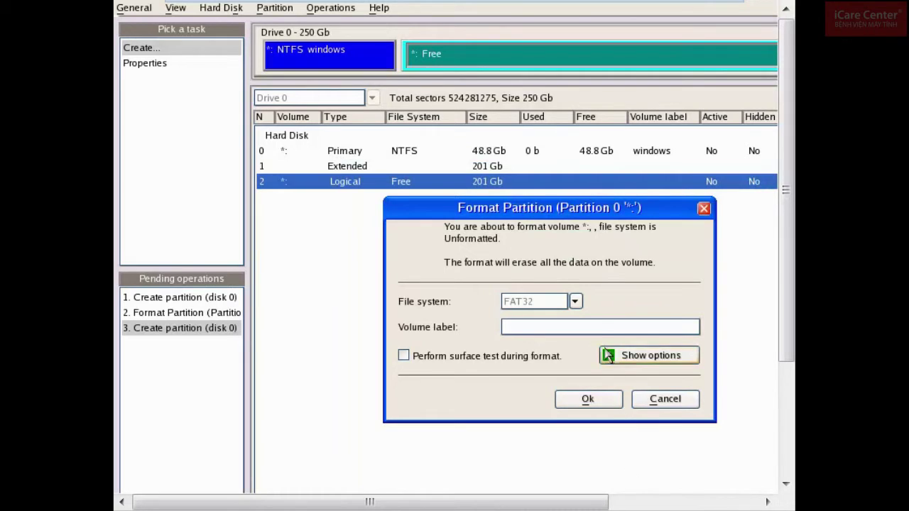
- Format the new logical partition as NTFS with the volume label "data" and accept the NTFS compatibility question
click(575, 302)
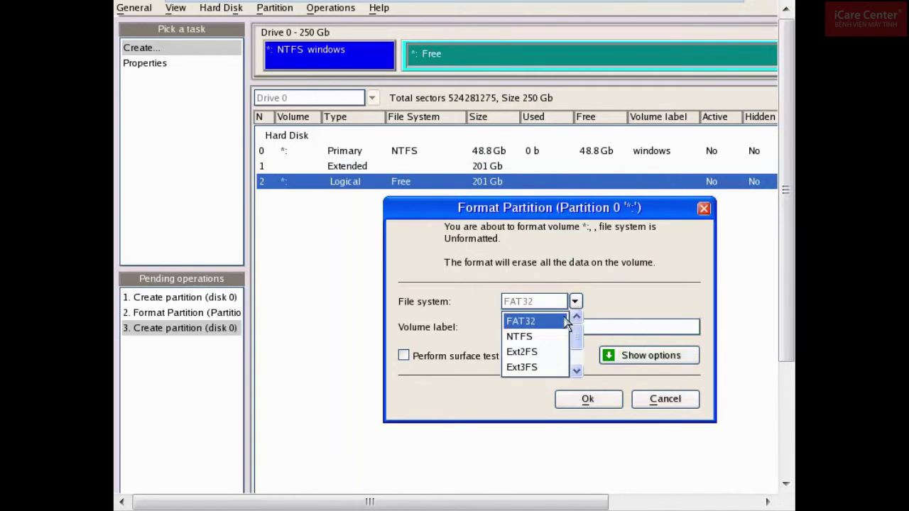
click(531, 338)
click(525, 326)
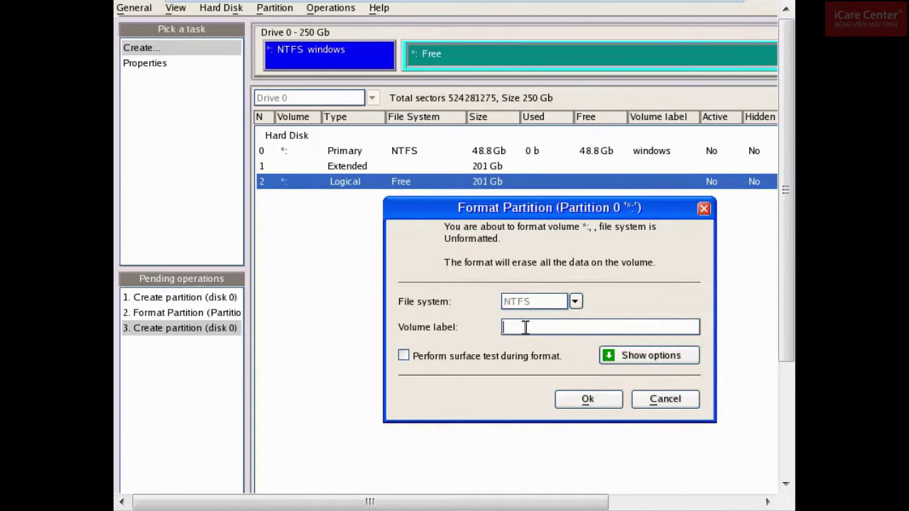
text(d)
text(ata)
click(588, 399)
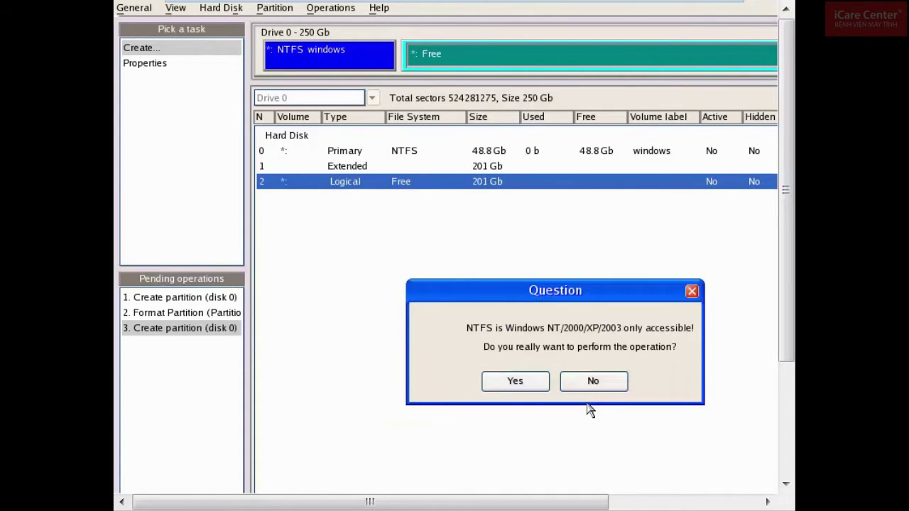
click(495, 388)
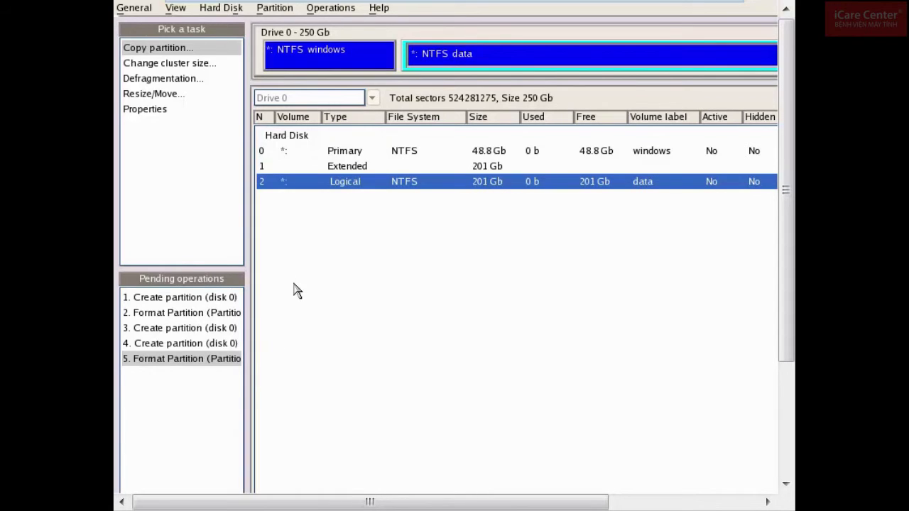
- Set the primary "windows" partition on Drive 0 as active
mouse_move(277, 5)
key(Up)
key(Up)
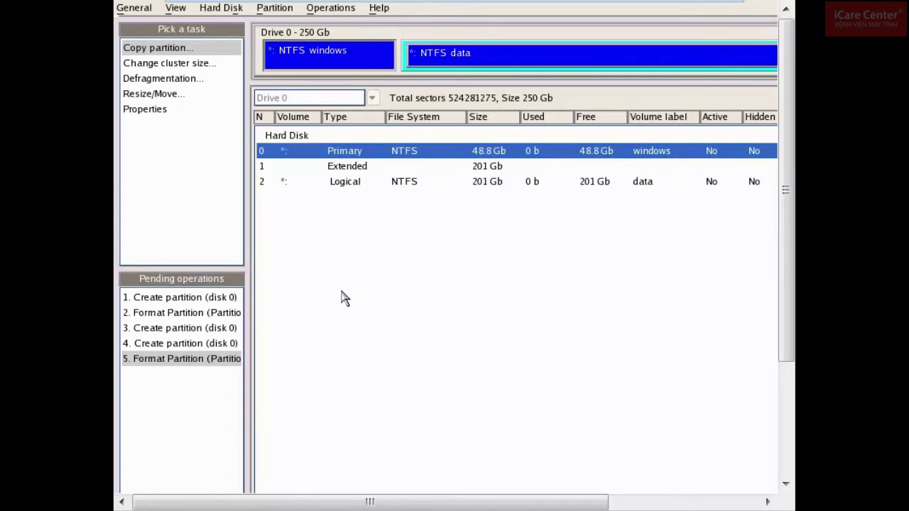
key(alt+p)
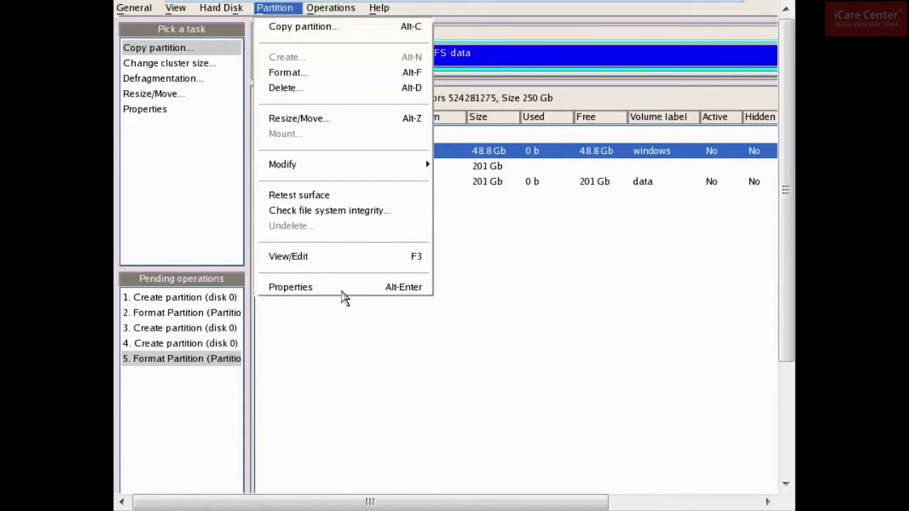
key(Down)
key(Down)
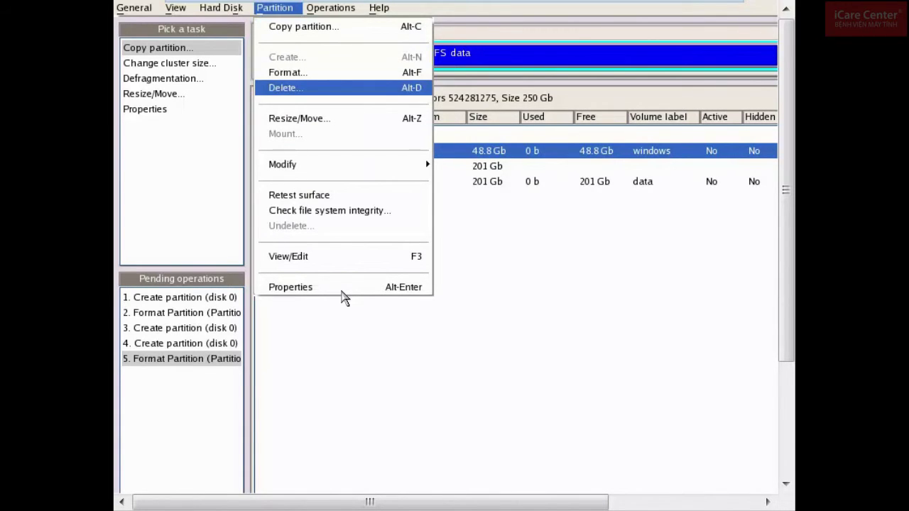
key(Down)
key(Down)
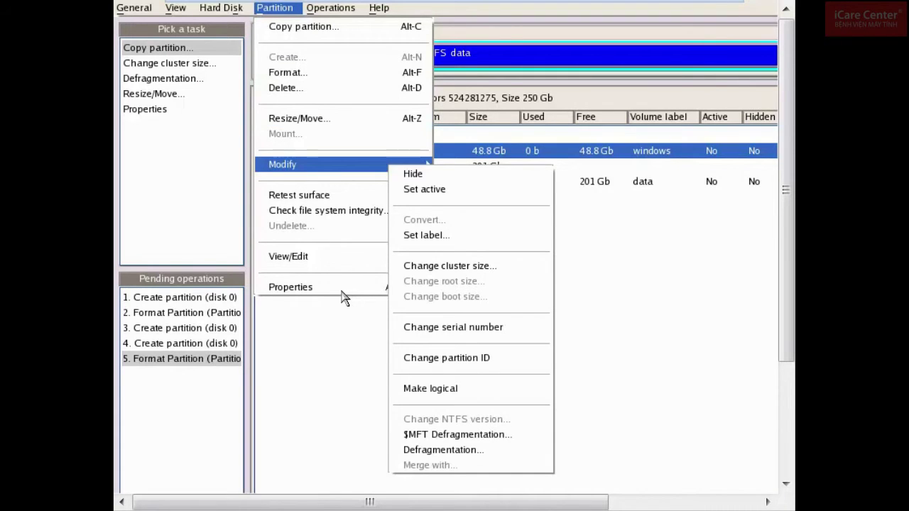
key(Right)
key(Down)
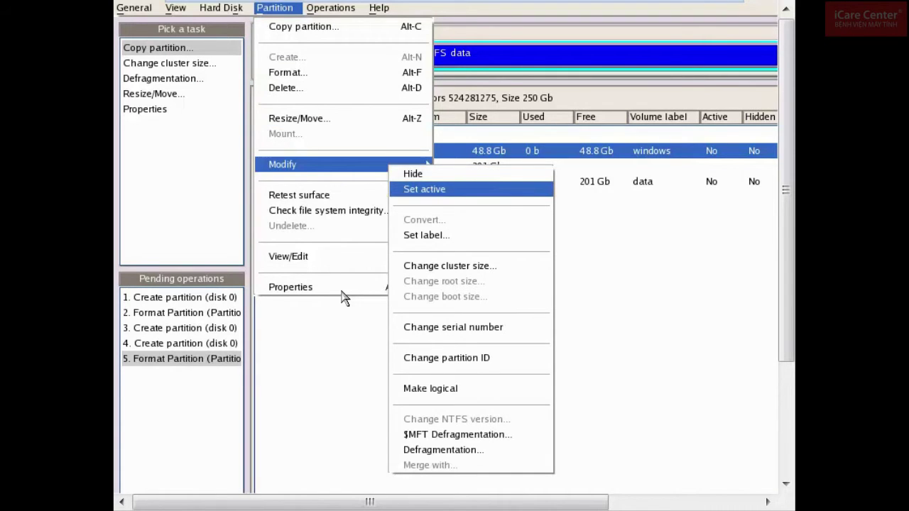
key(Return)
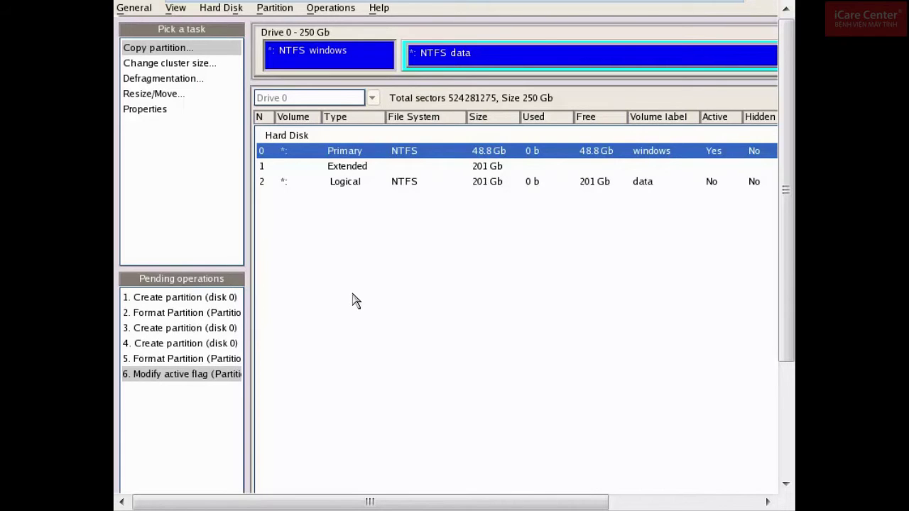
- Apply all the pending partition operations to Drive 0, confirm the changes, and close the progress report
mouse_move(720, 6)
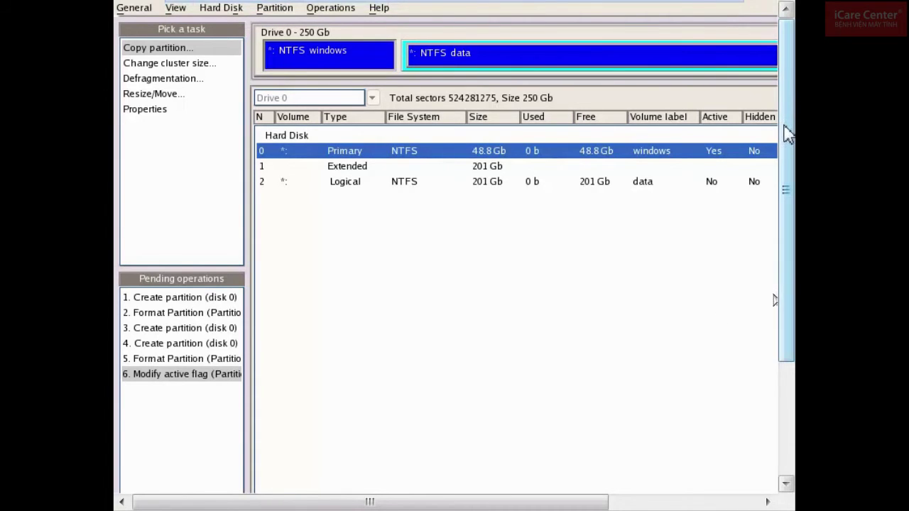
scroll(781, 222, down, 3)
scroll(782, 221, down, 1)
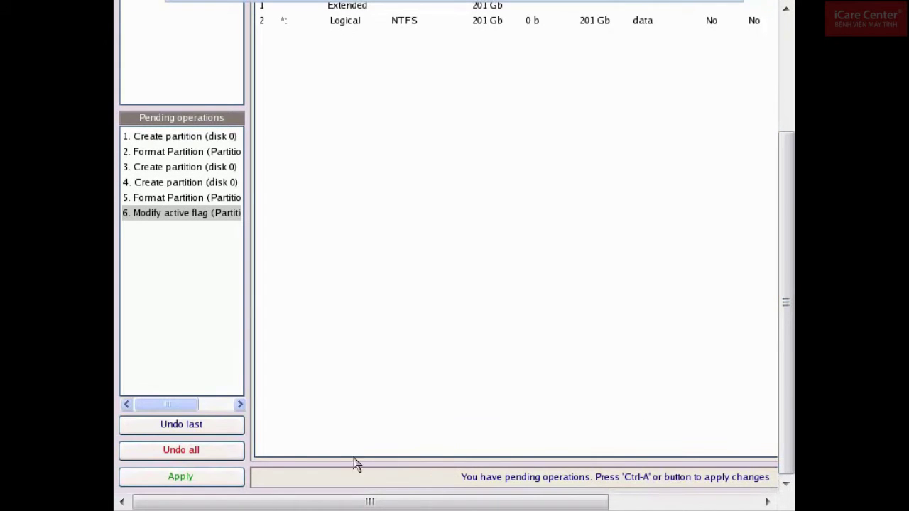
click(158, 486)
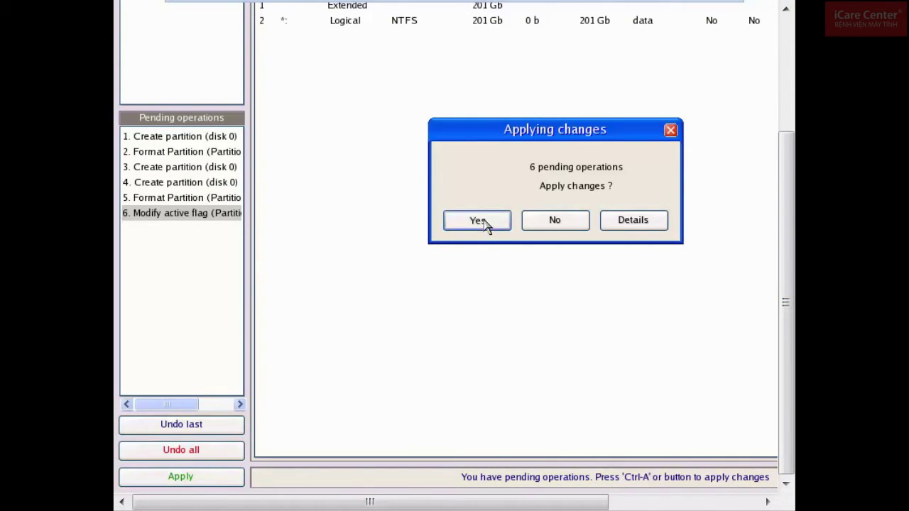
click(481, 226)
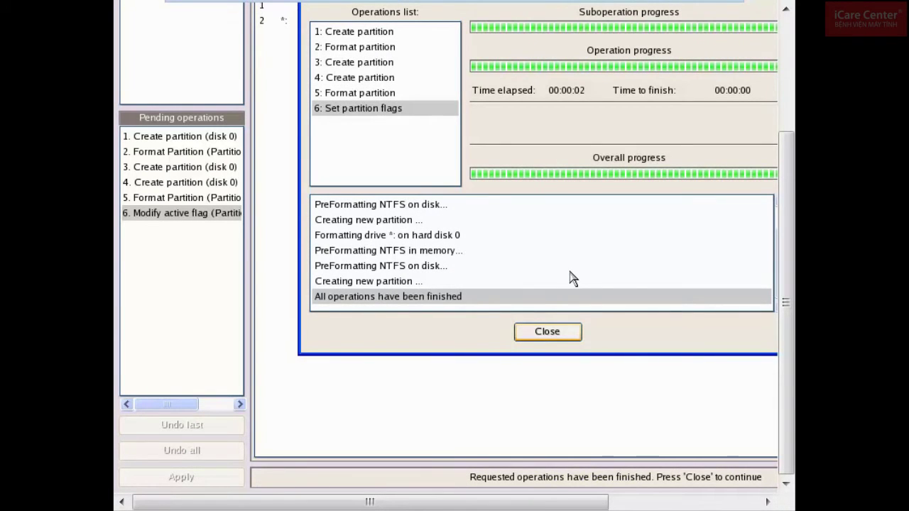
click(559, 336)
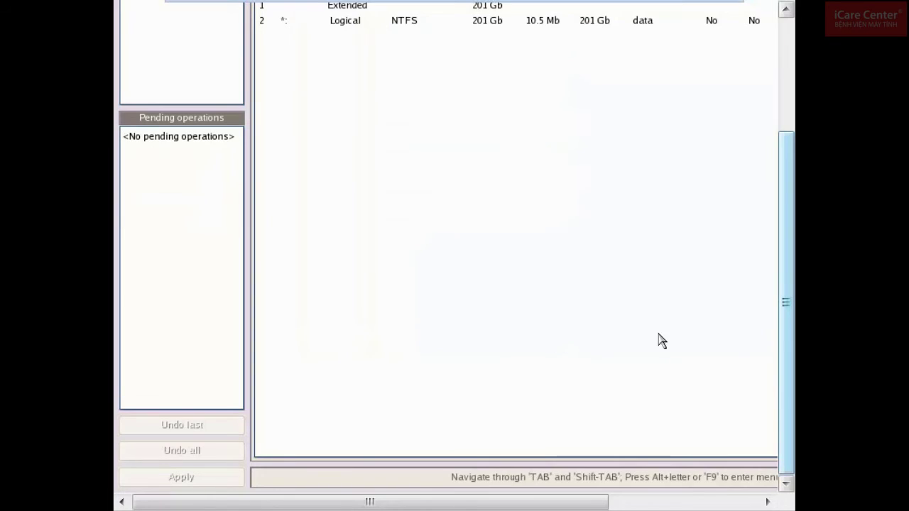
scroll(787, 235, up, 5)
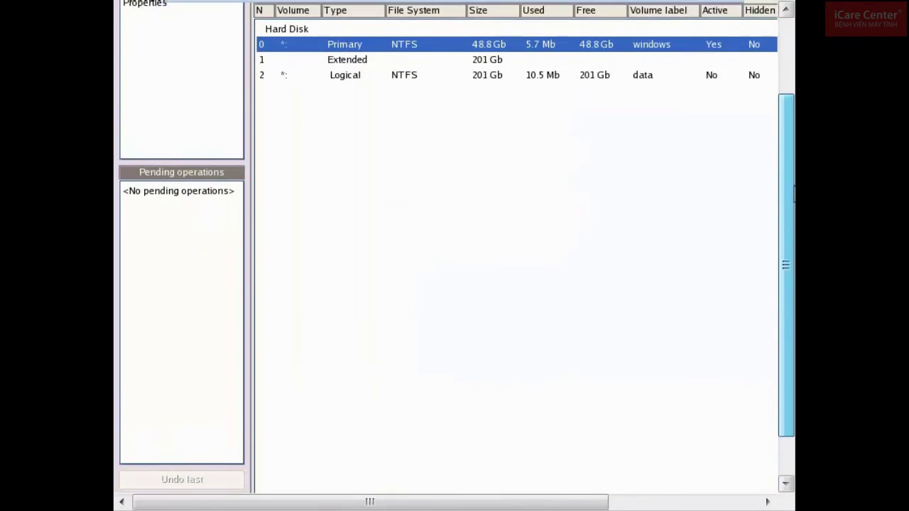